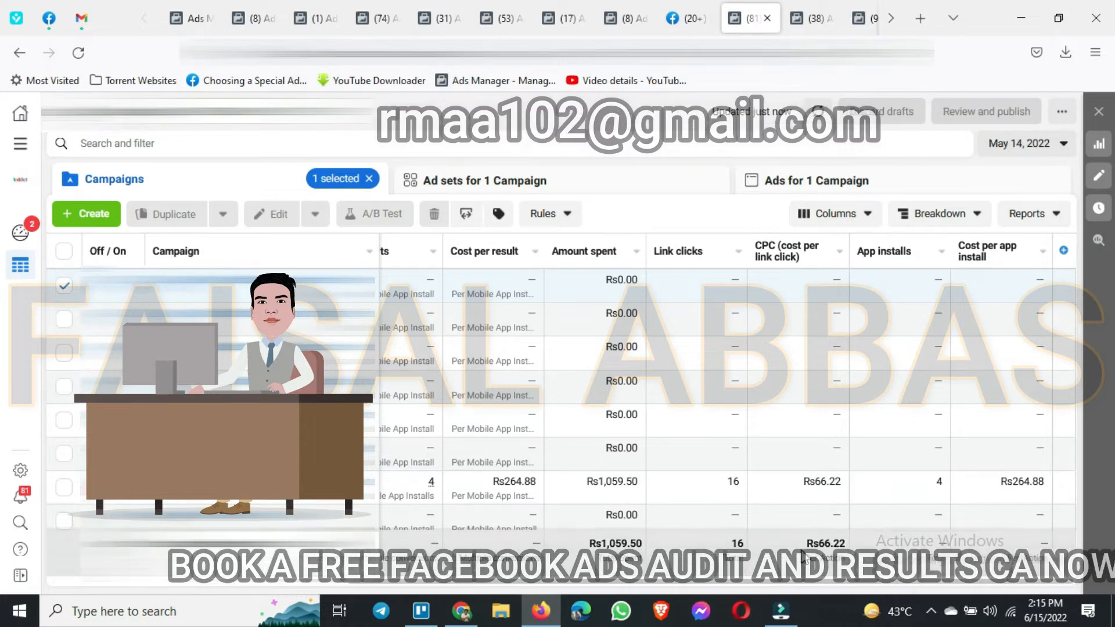
scroll(792, 558, left, 3)
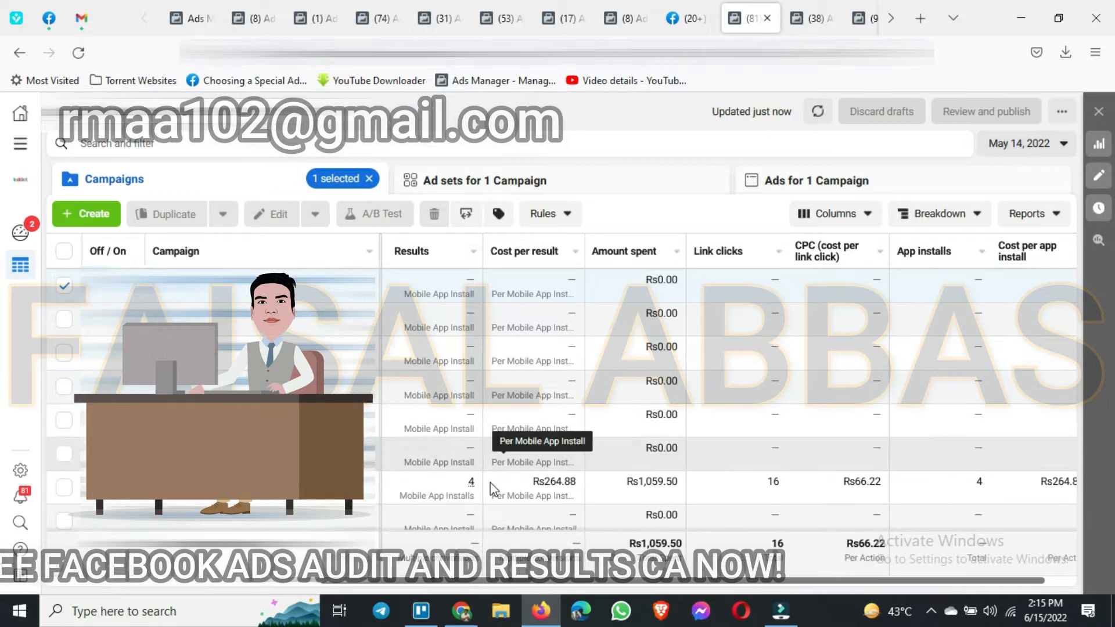
Step: Set the reporting date range to May 14 – Jun 15, 2022 and apply it
click(1050, 144)
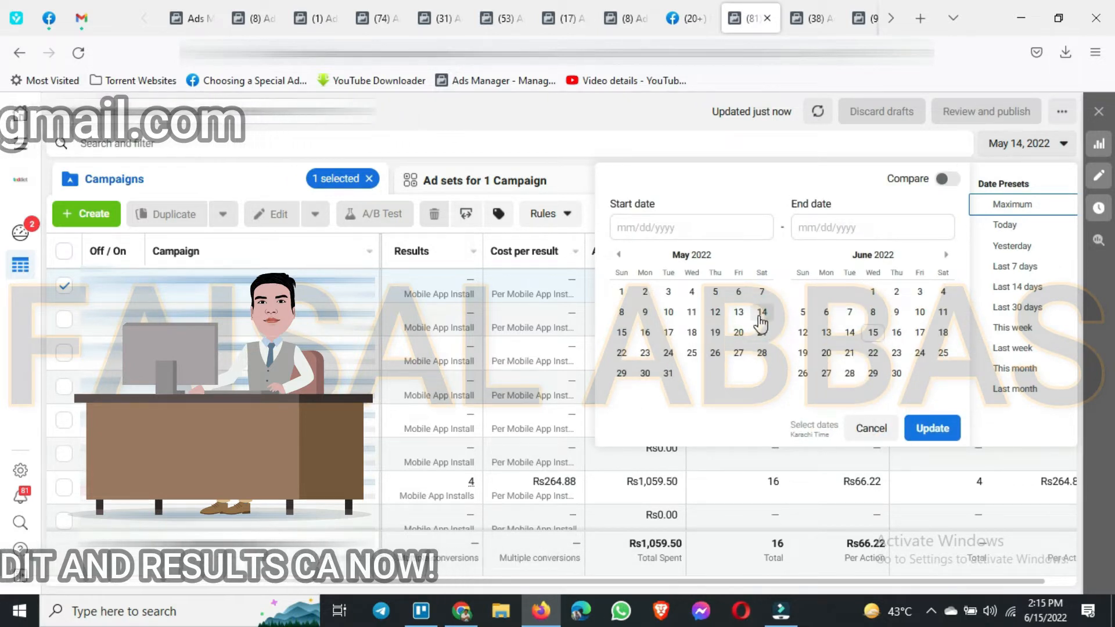
click(873, 333)
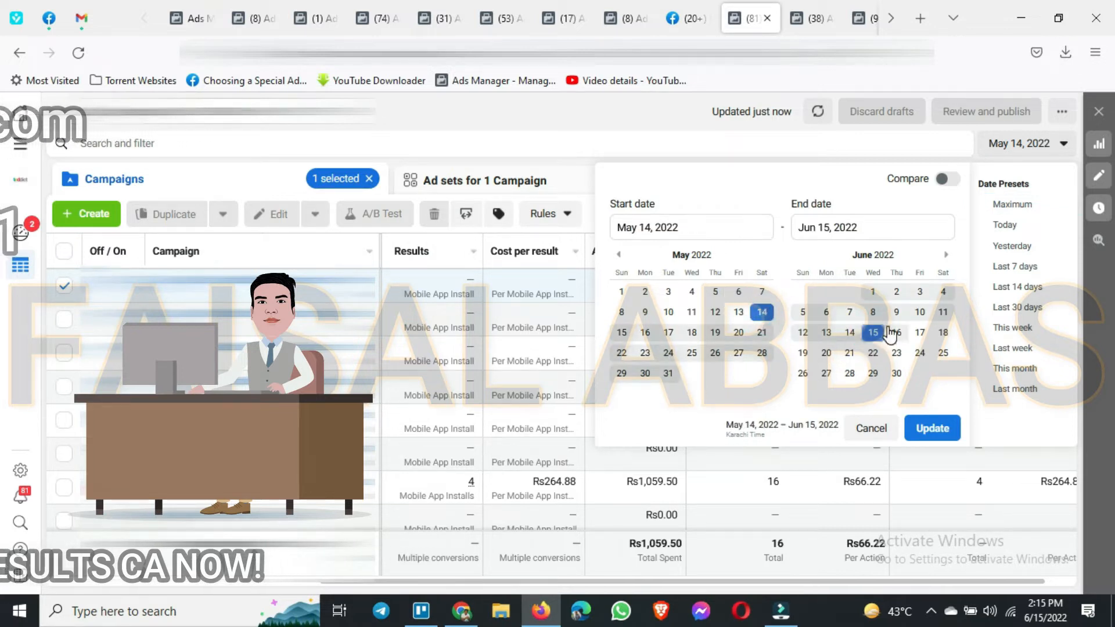
click(873, 335)
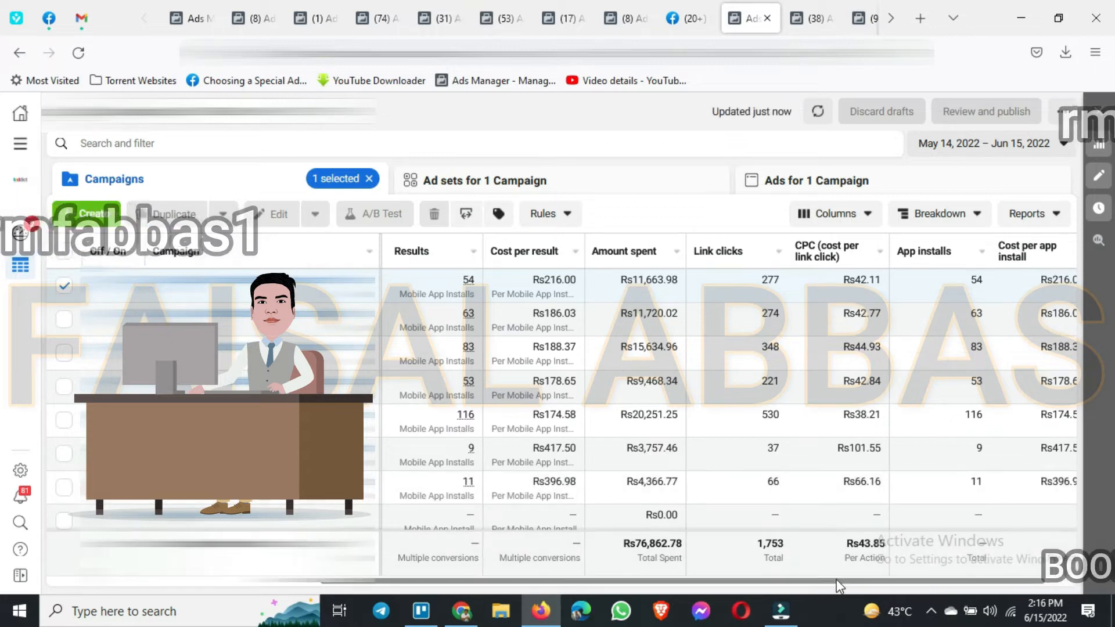
drag(838, 580, 973, 569)
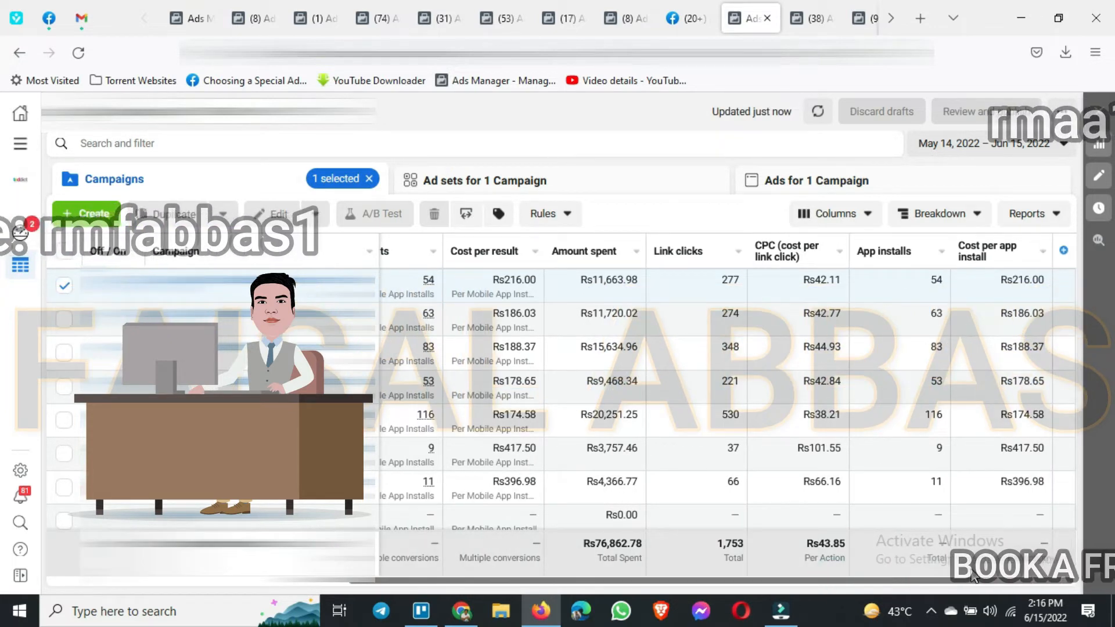